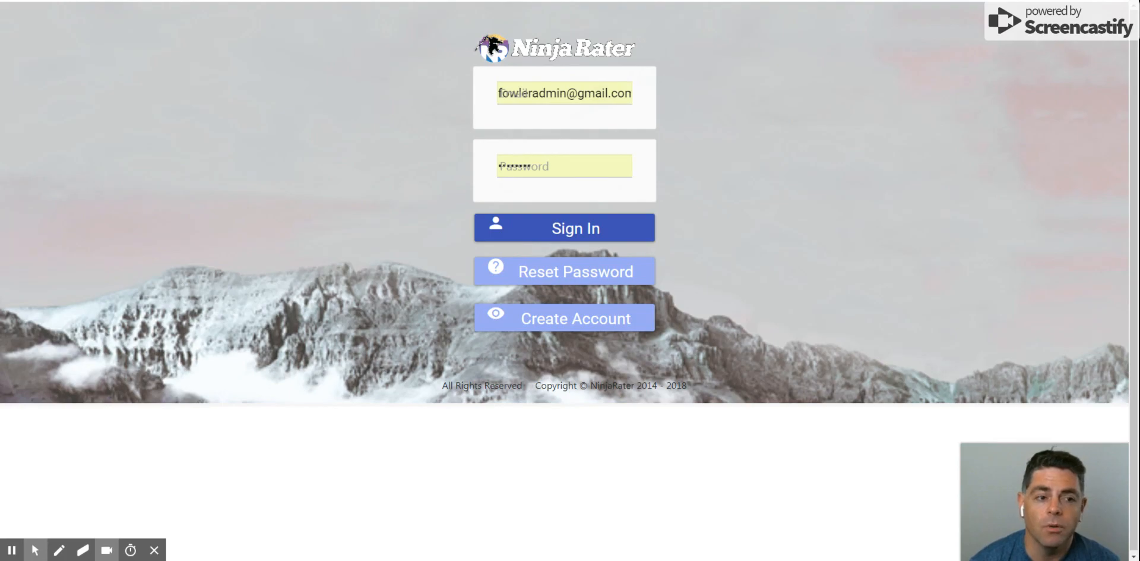
# Sign in to the rating site with the prefilled account credentials
pyautogui.click(624, 101)
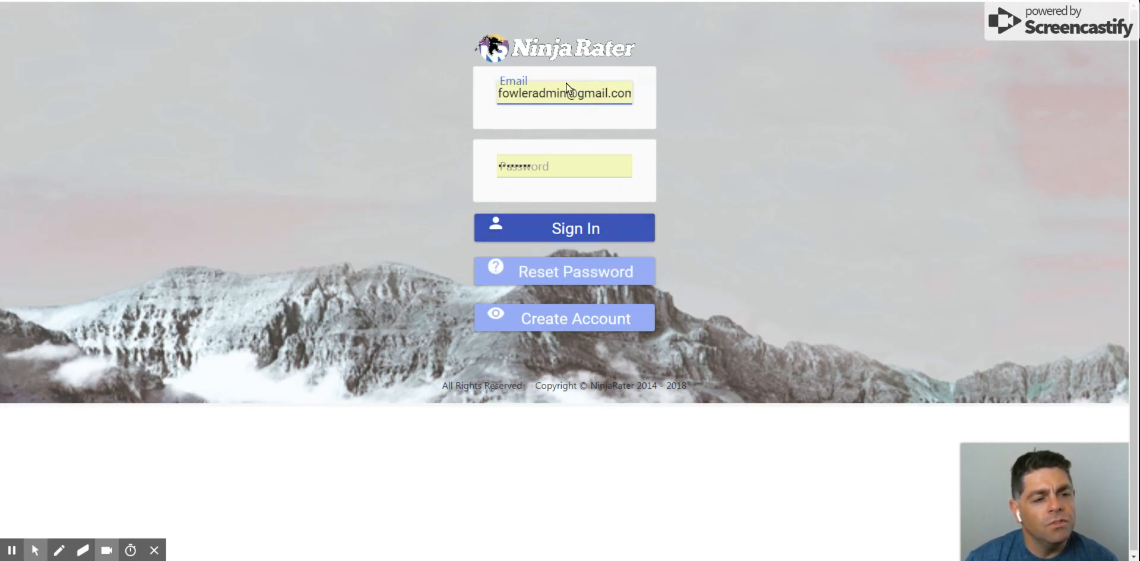
pyautogui.click(587, 220)
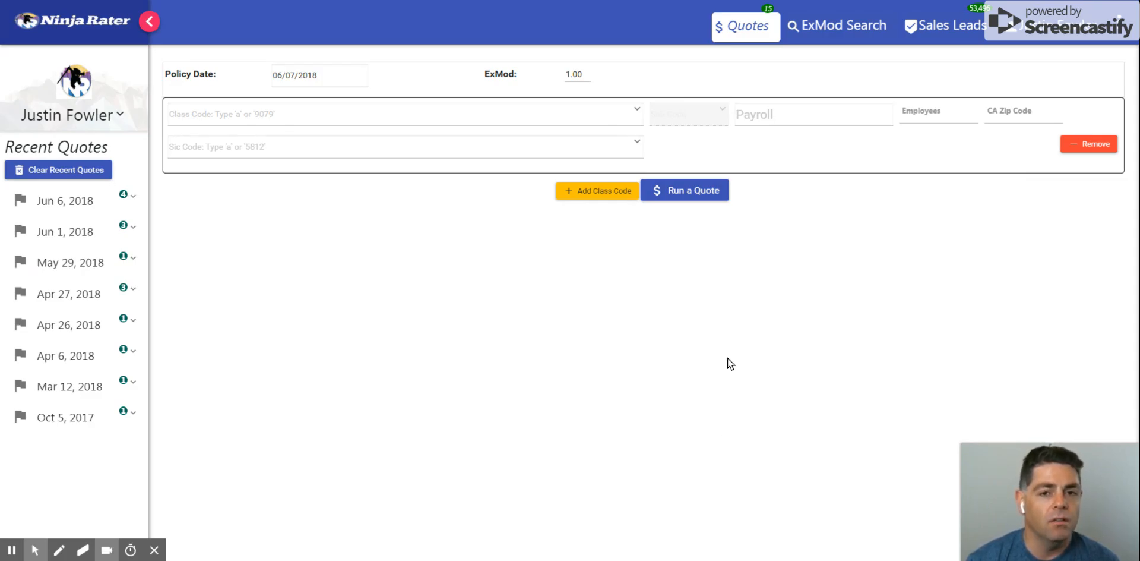
pyautogui.moveTo(35, 548)
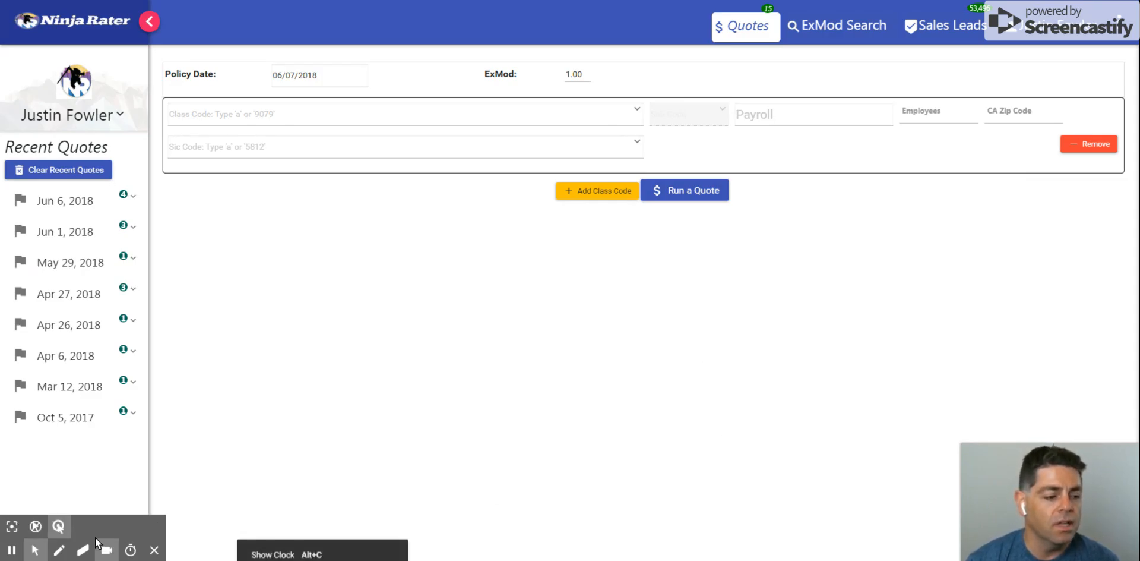
pyautogui.click(58, 527)
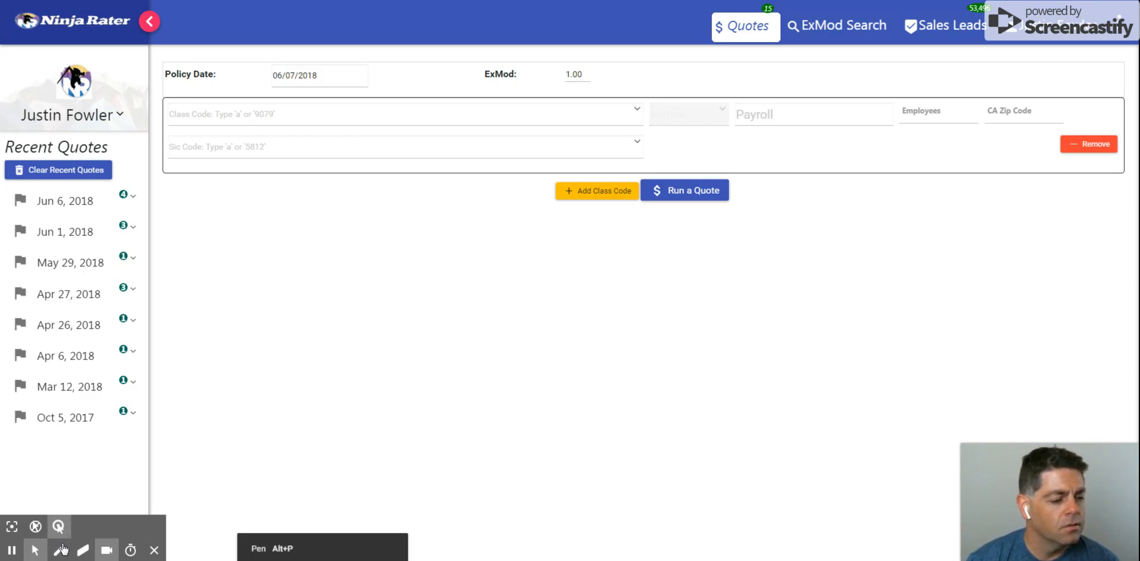
pyautogui.click(566, 113)
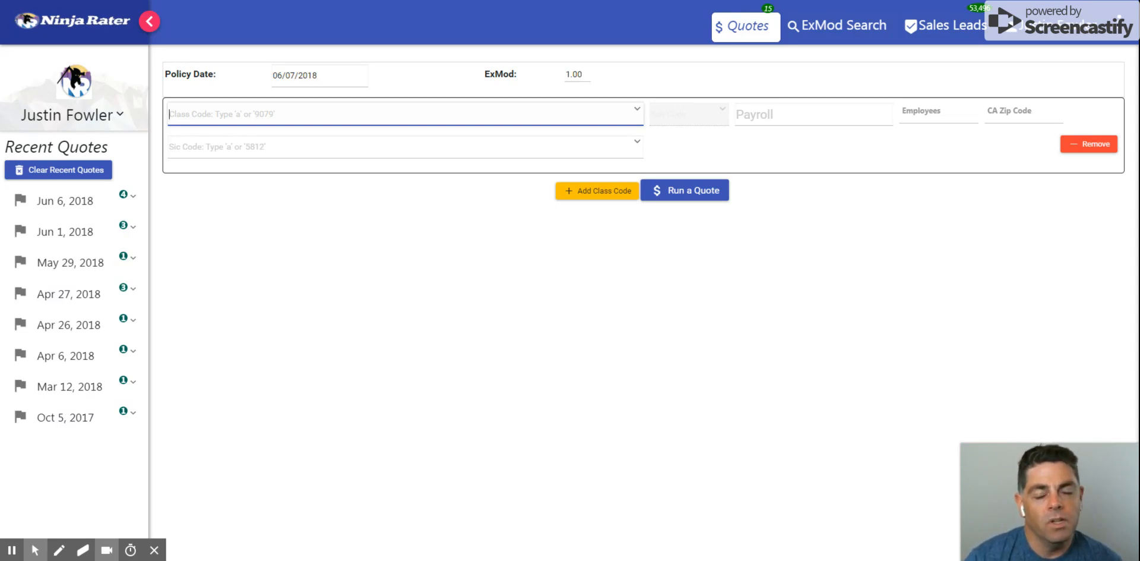
pyautogui.click(579, 74)
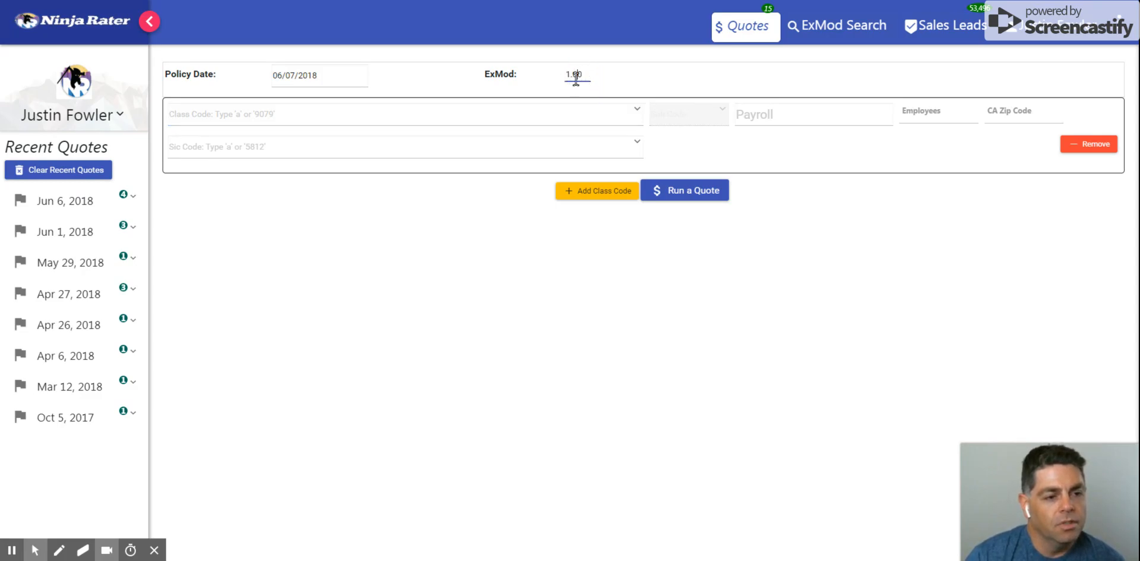
# Search the class codes by the number 9, browse the matching entries and clear the search
pyautogui.click(326, 117)
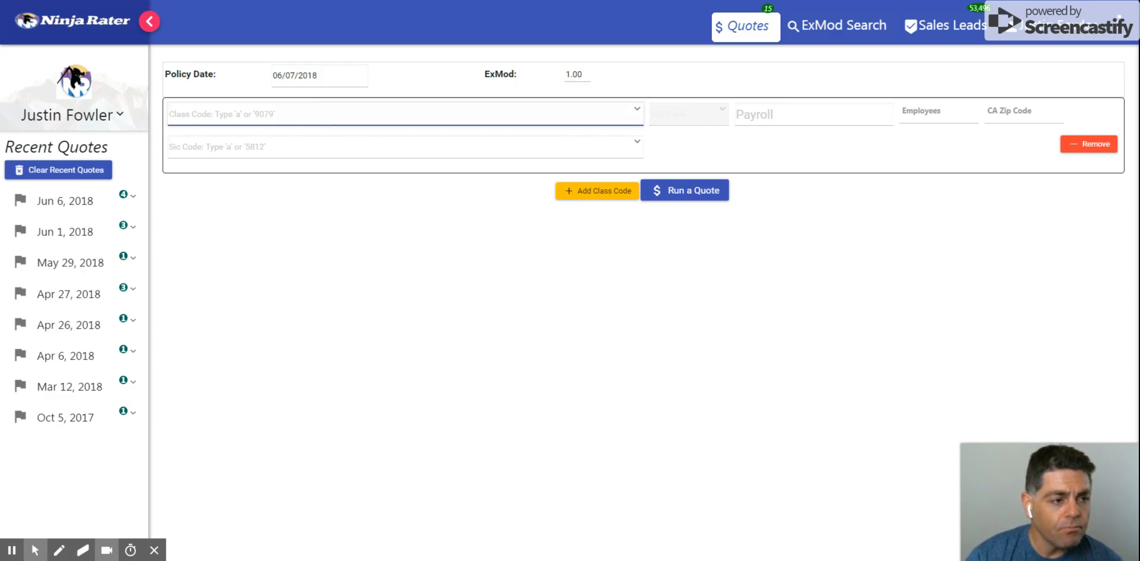
pyautogui.write('9')
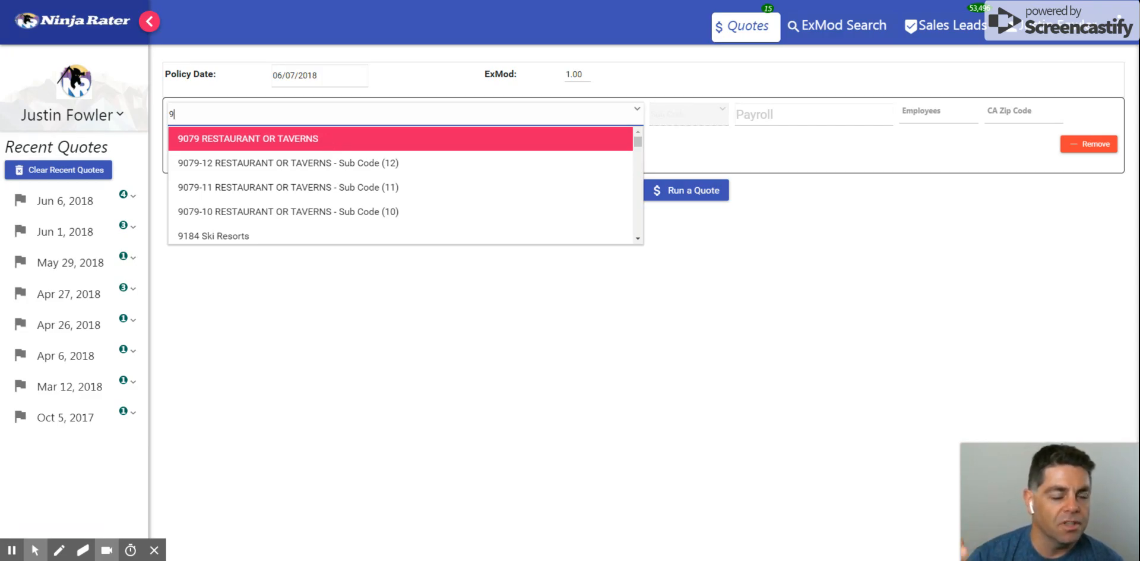
pyautogui.scroll(-3, 327, 204)
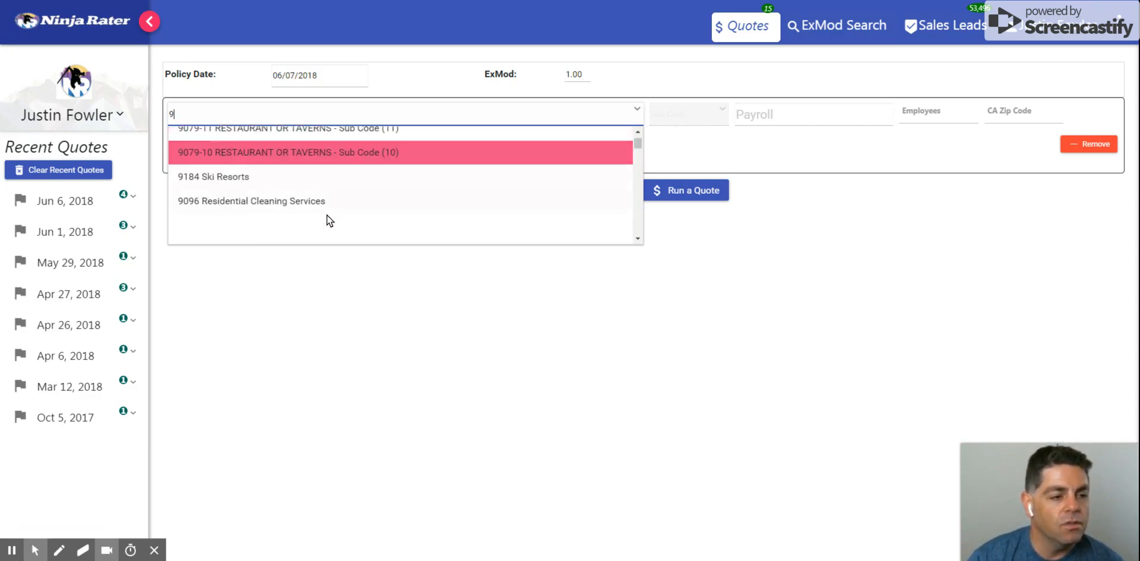
pyautogui.scroll(3, 326, 154)
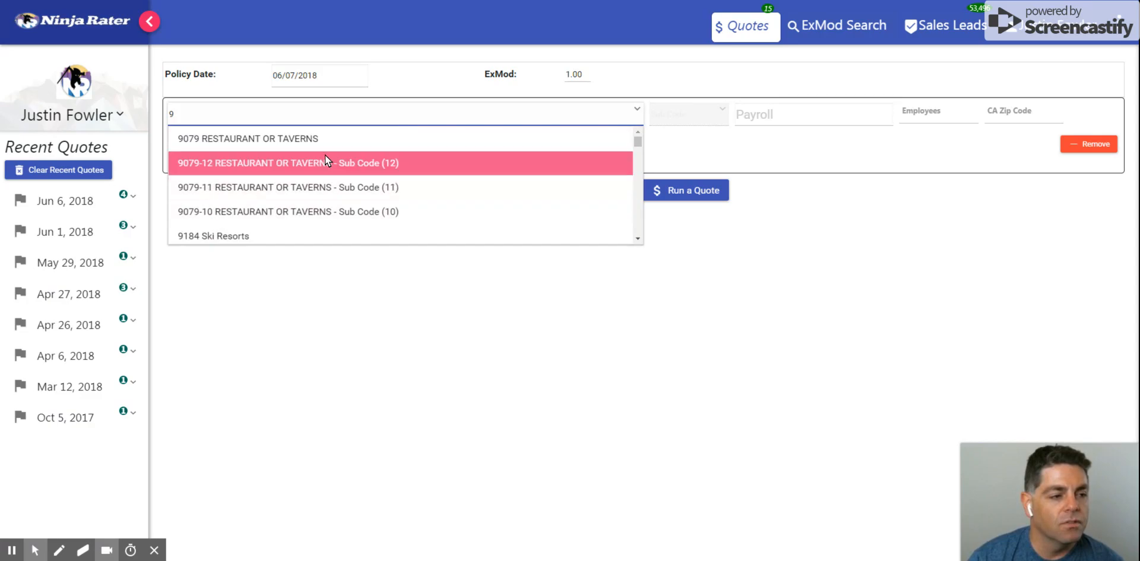
pyautogui.click(309, 115)
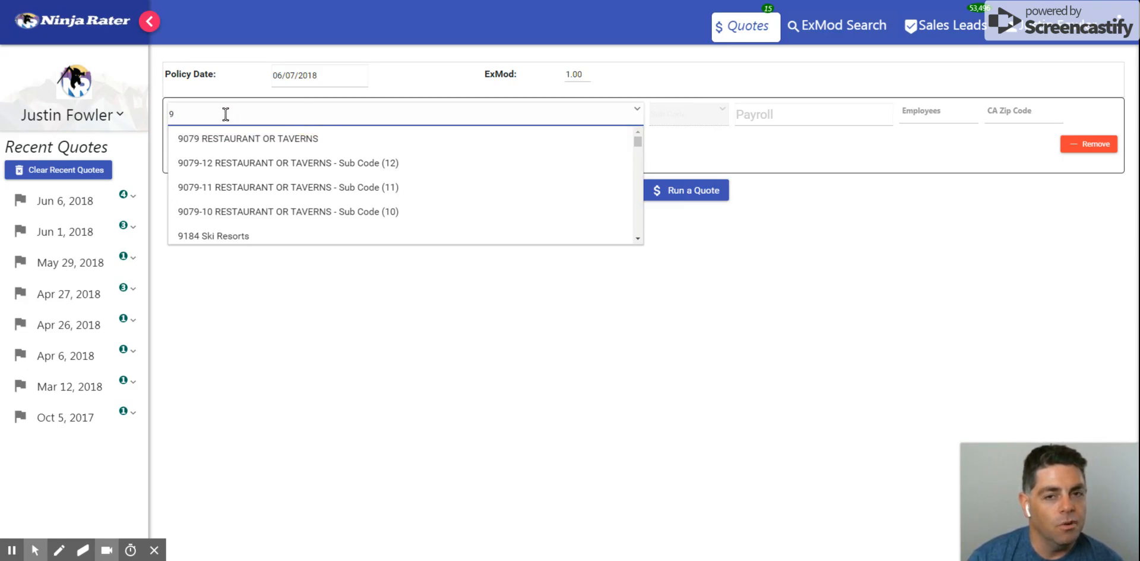
pyautogui.press('BackSpace')
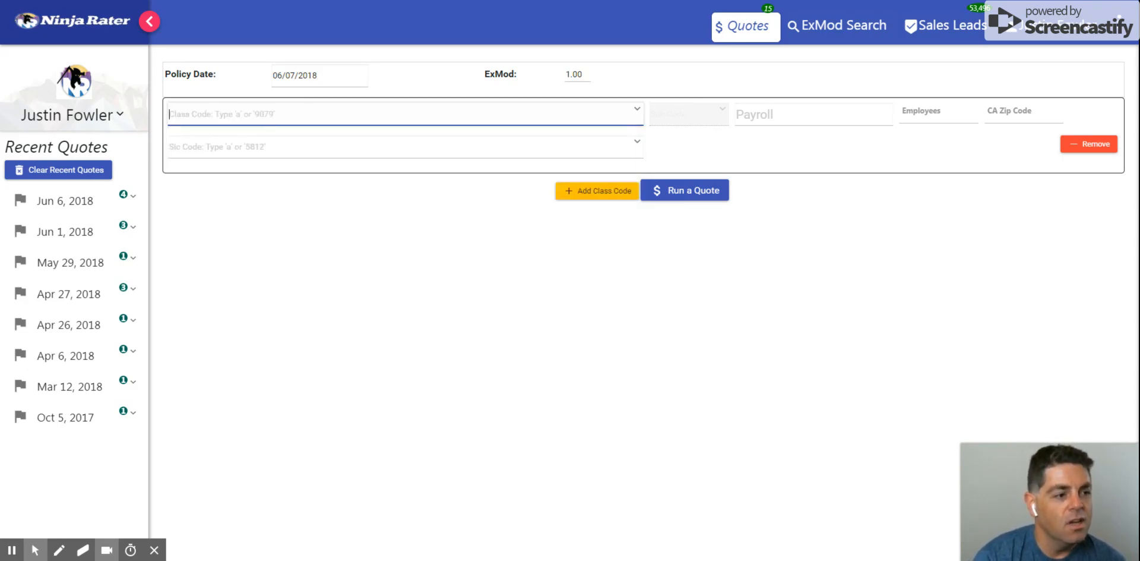
# Search the class codes for "rest" and choose 9079 RESTAURANT OR TAVERNS, leaving the sub code blank
pyautogui.write('res')
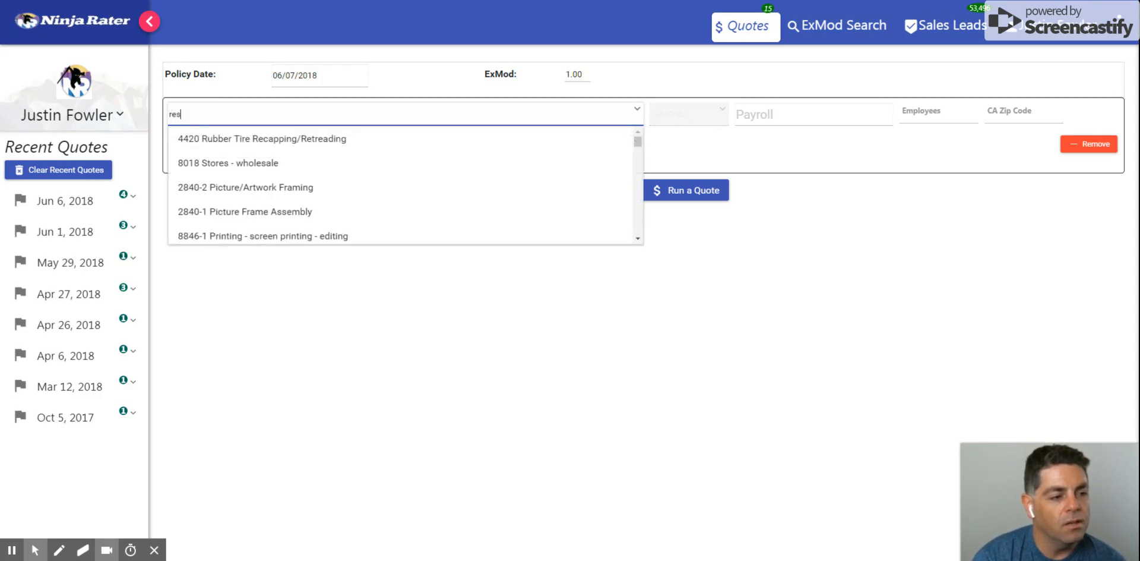
pyautogui.write('t')
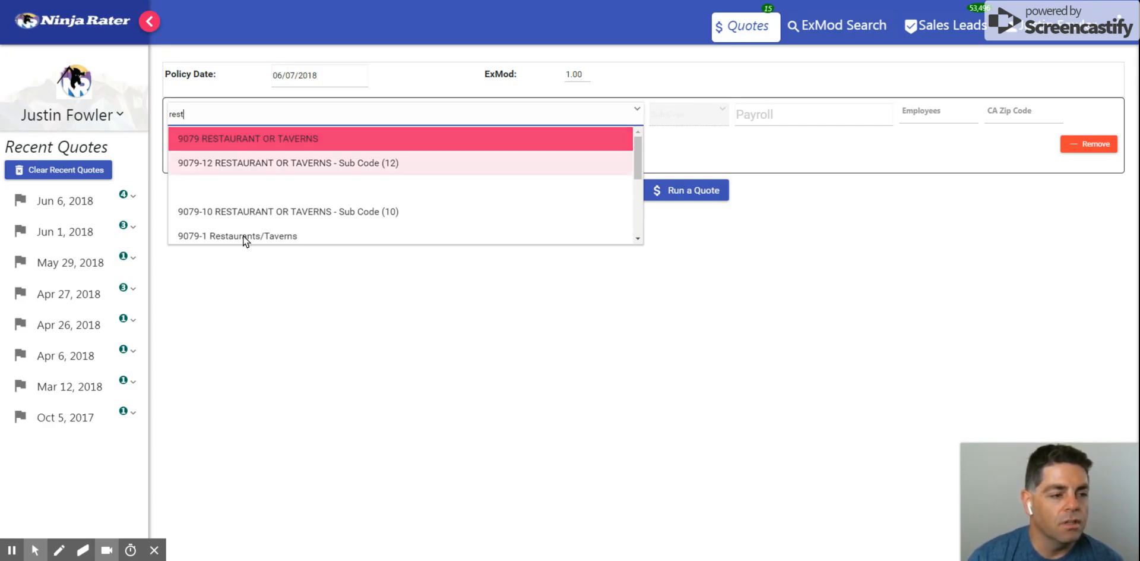
pyautogui.click(255, 144)
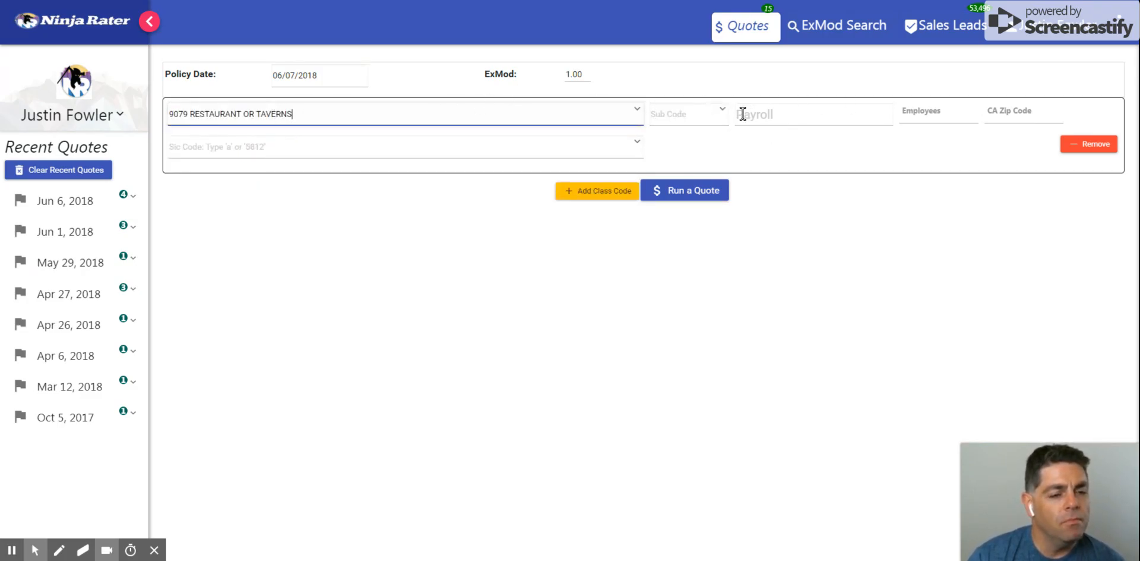
pyautogui.click(704, 115)
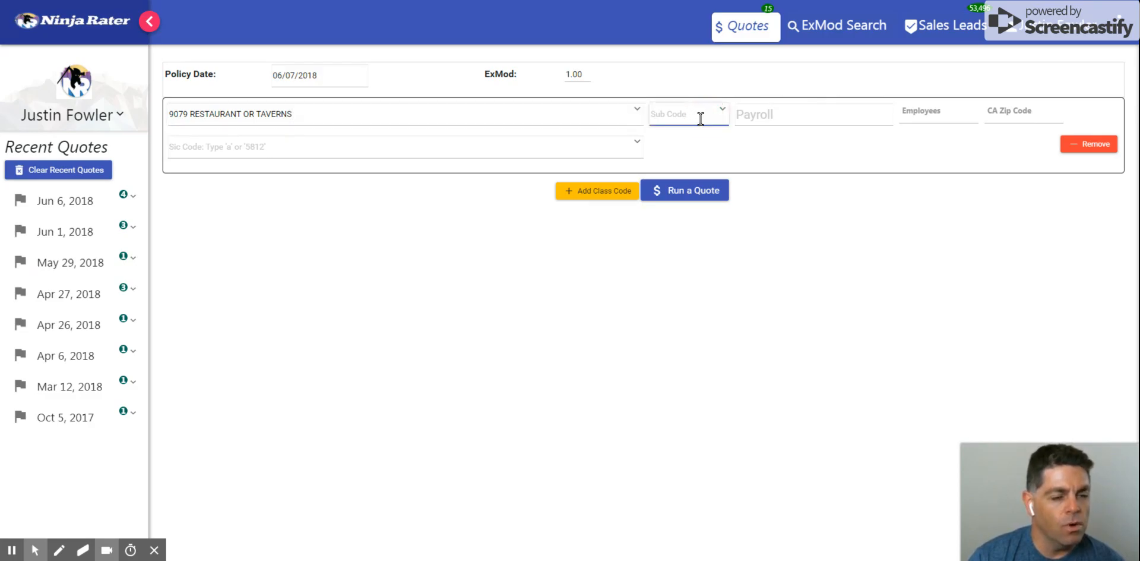
pyautogui.click(724, 116)
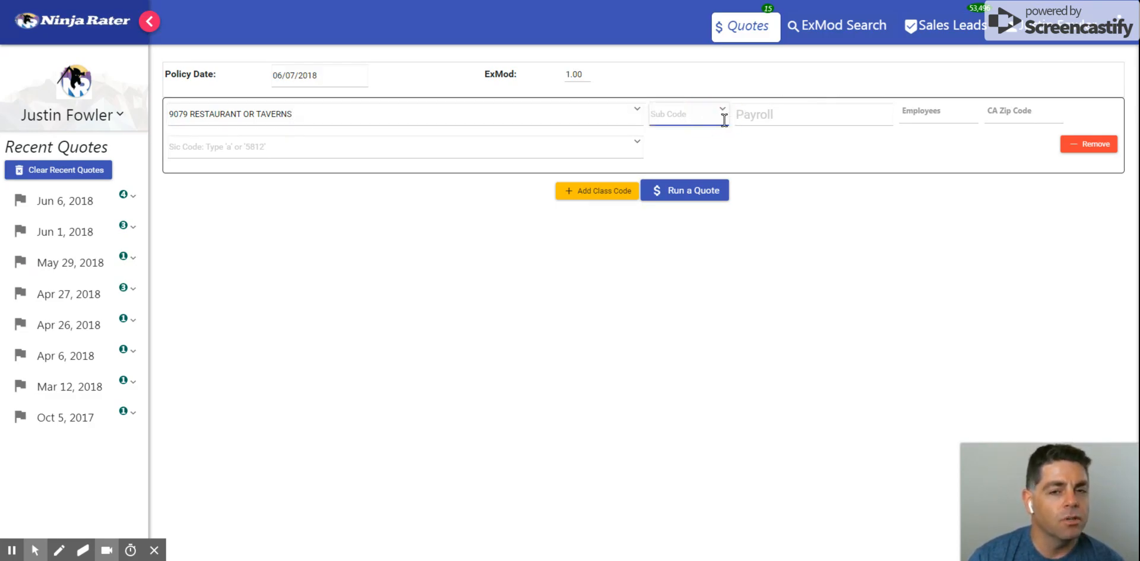
# Enter a payroll of $100,000, 3 employees and CA zip code 94583 for the class code, and run the quote
pyautogui.click(770, 109)
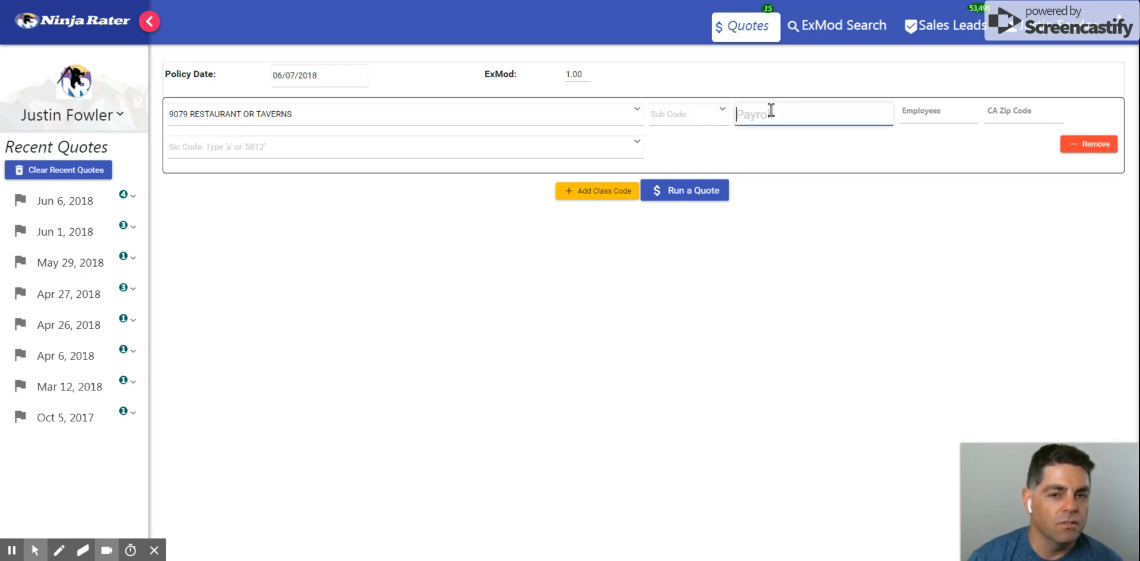
pyautogui.write('1000000')
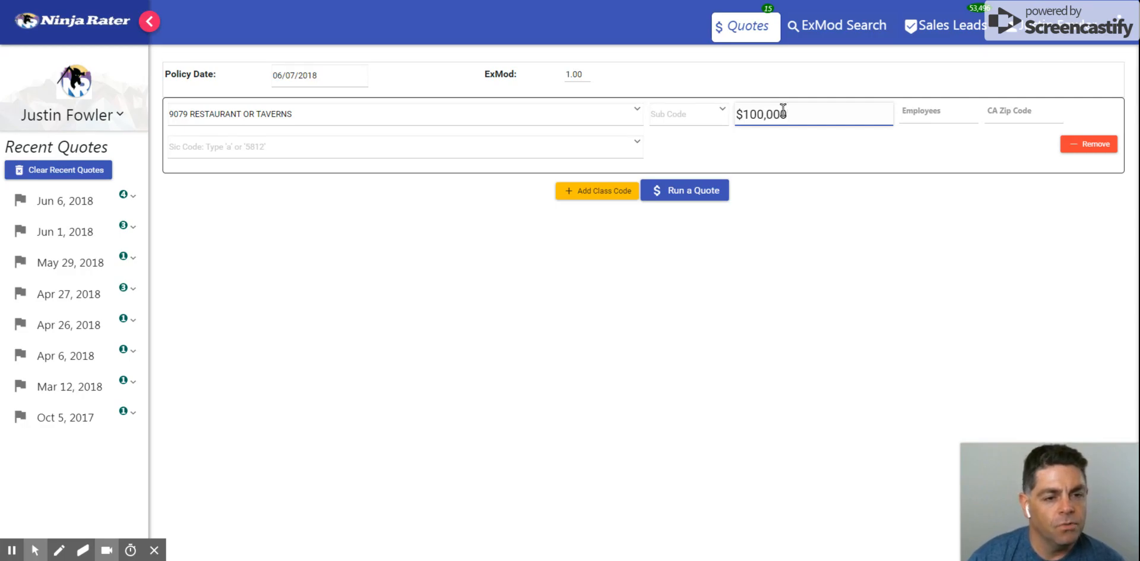
pyautogui.click(952, 113)
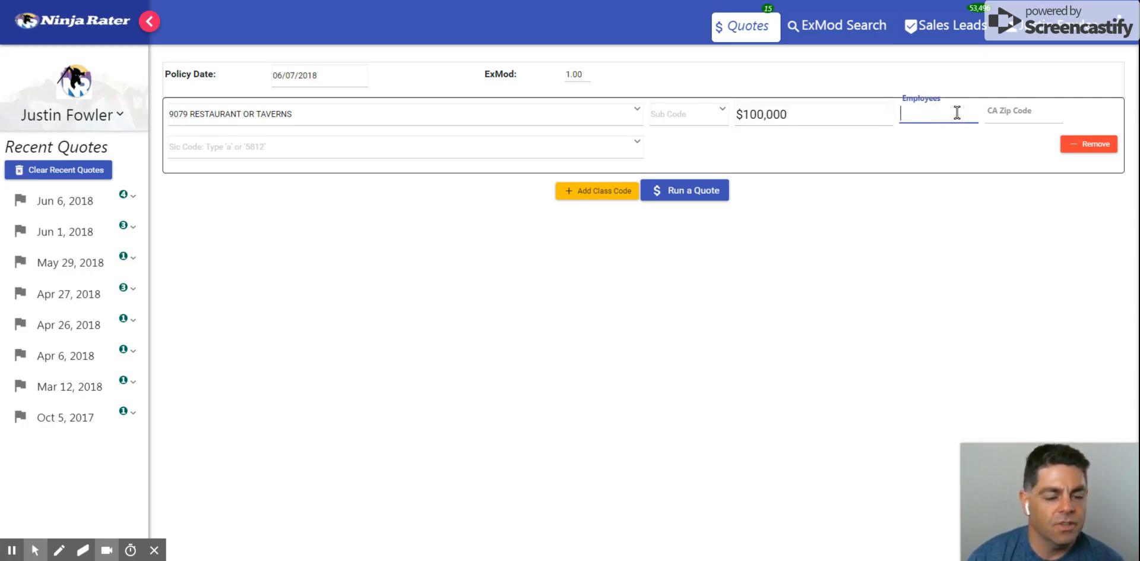
pyautogui.write('3')
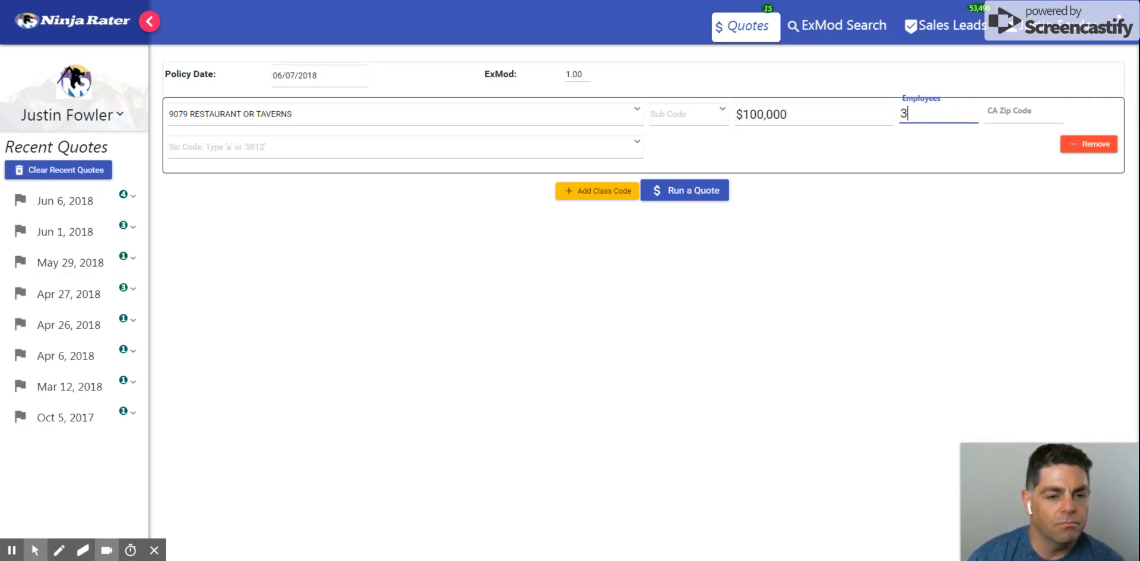
pyautogui.press('Tab')
pyautogui.write('9')
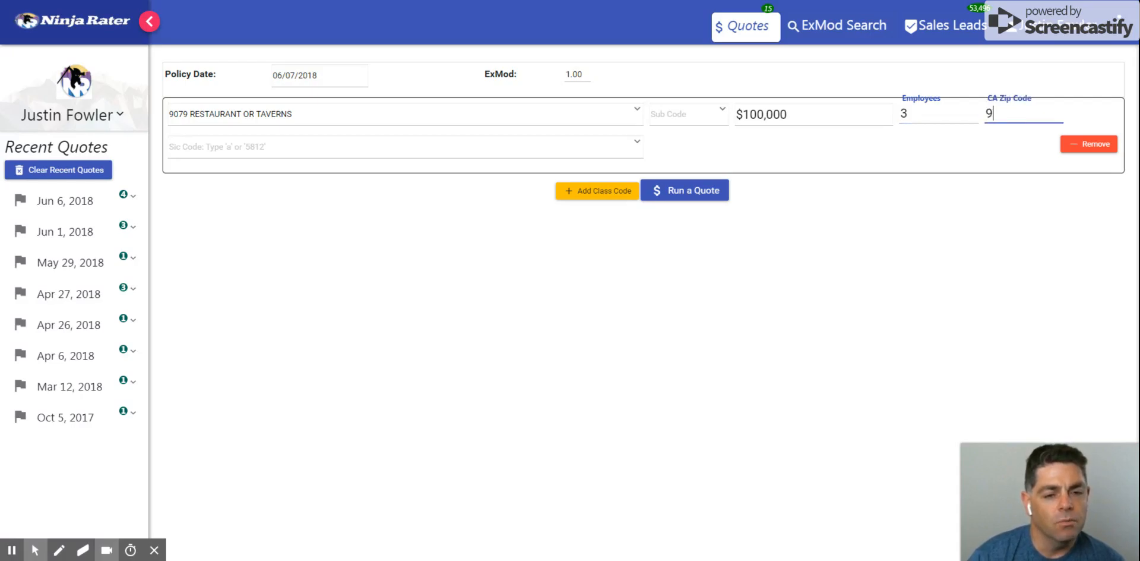
pyautogui.write('4583')
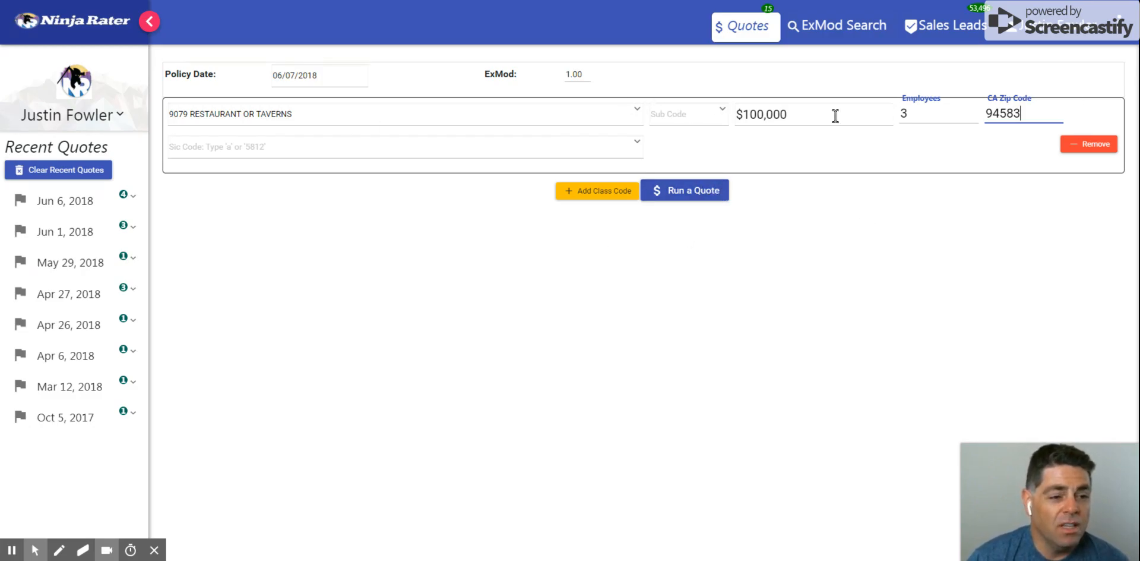
pyautogui.click(702, 184)
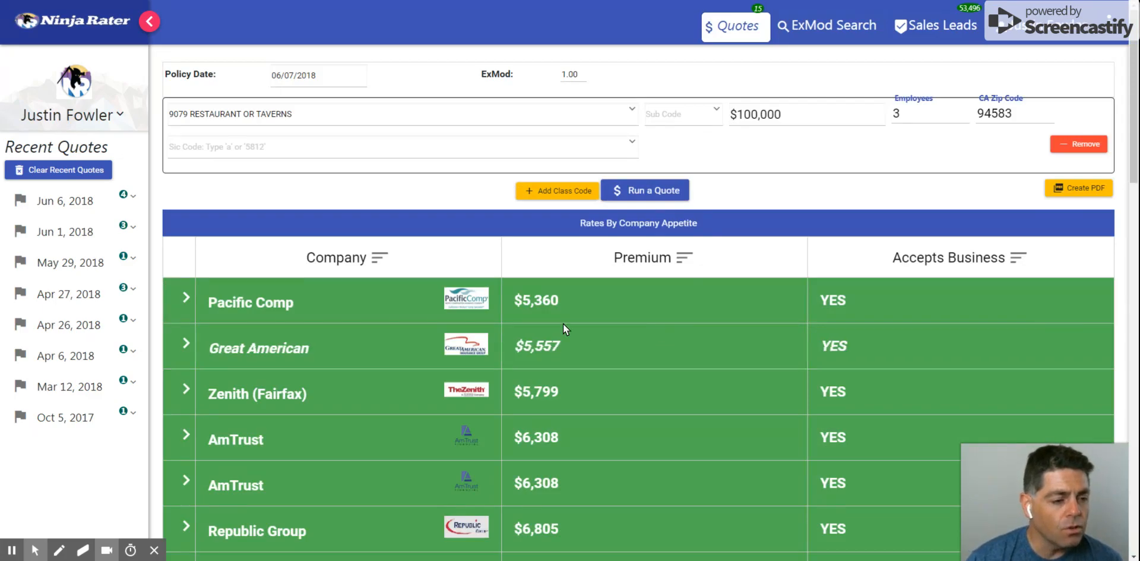
# Review the companies' premiums and whether each one accepts the business across the full rates table
pyautogui.scroll(-1, 610, 238)
pyautogui.scroll(-3, 609, 239)
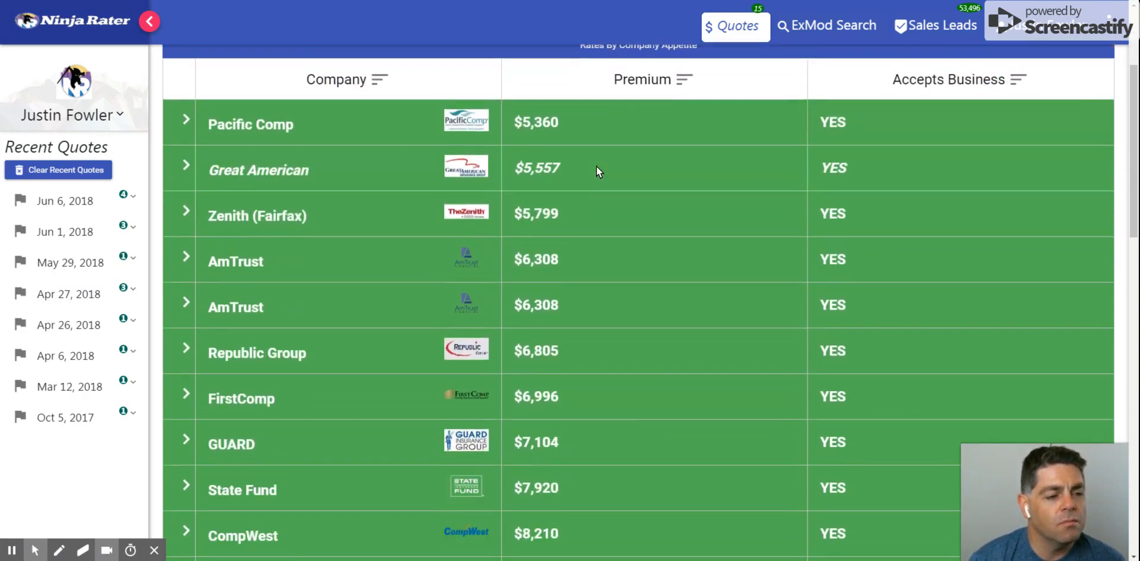
pyautogui.scroll(-3, 597, 168)
pyautogui.scroll(-5, 597, 168)
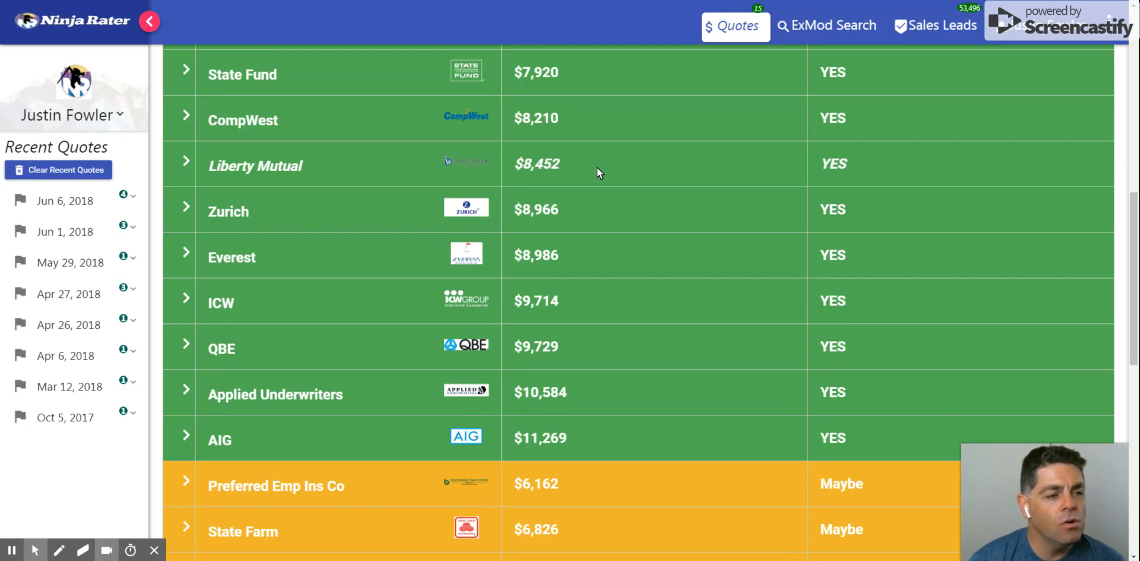
pyautogui.scroll(-7, 597, 166)
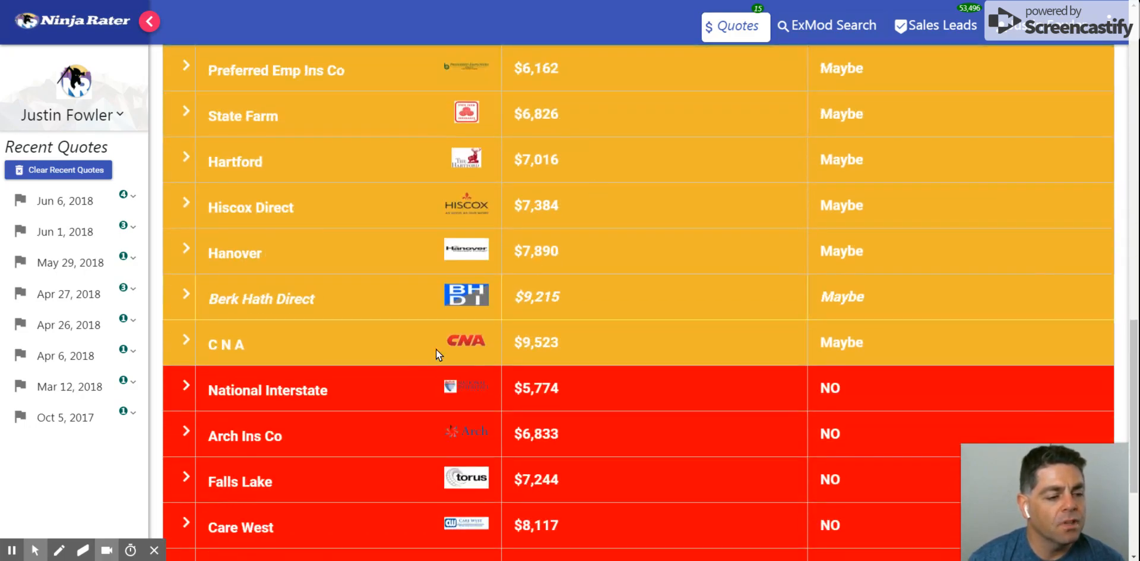
pyautogui.scroll(-1, 415, 369)
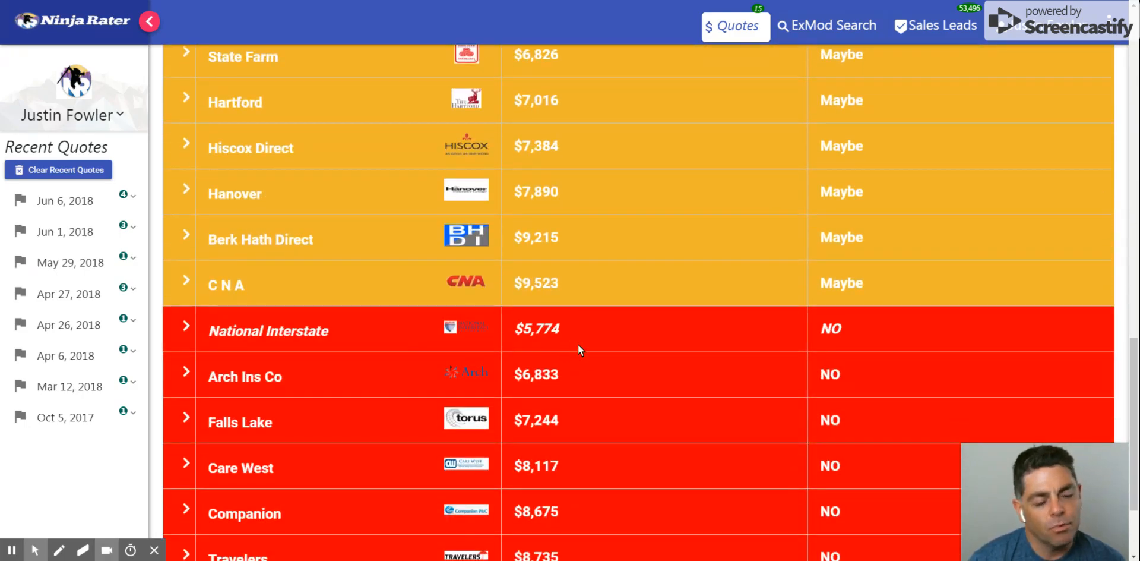
pyautogui.scroll(1, 585, 360)
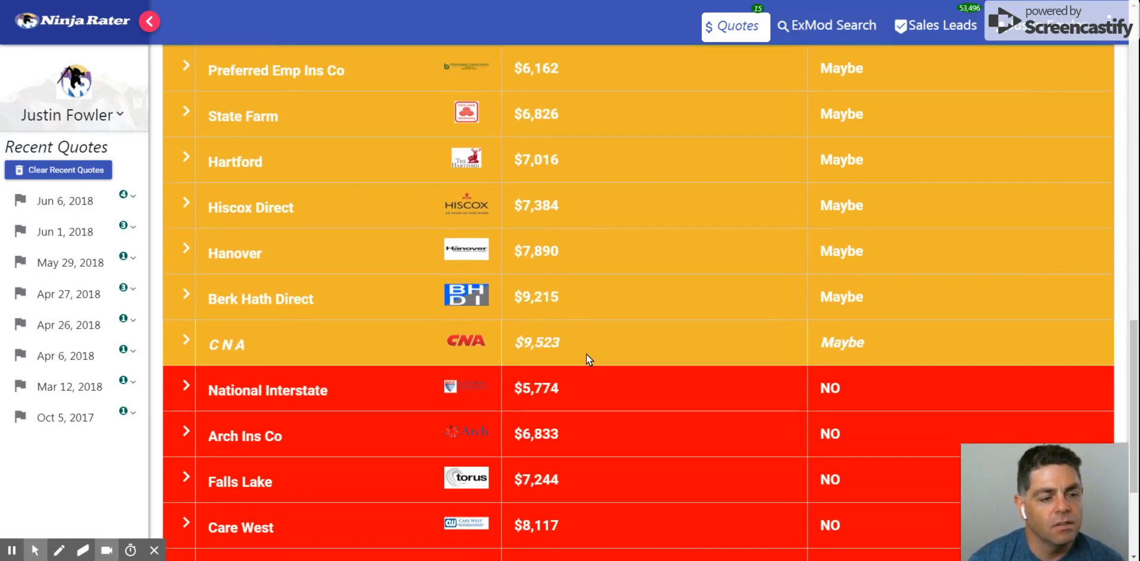
pyautogui.scroll(-3, 586, 354)
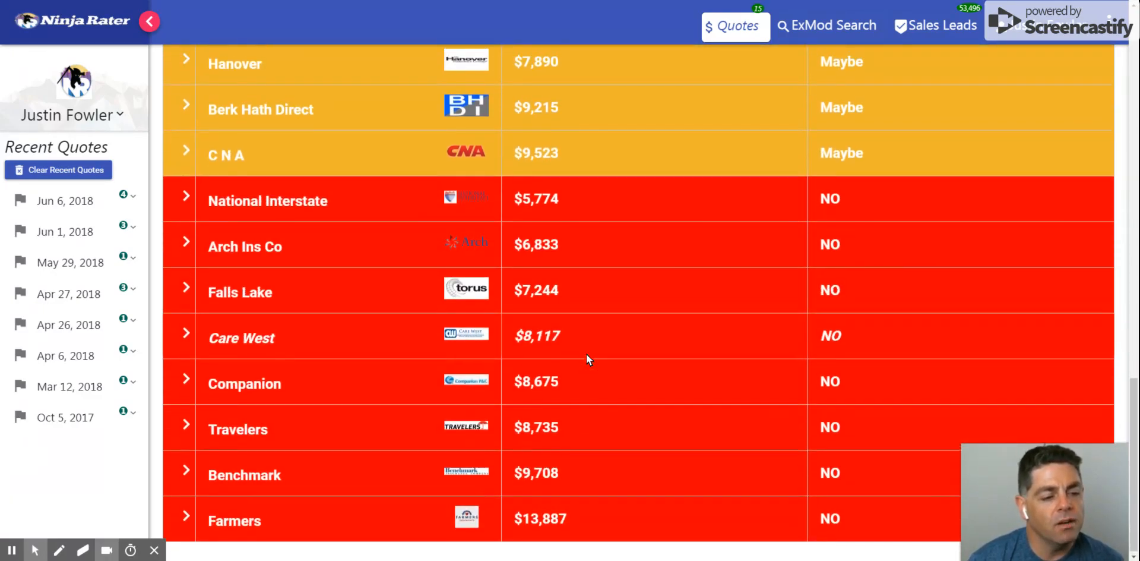
pyautogui.scroll(4, 586, 354)
pyautogui.scroll(-2, 586, 354)
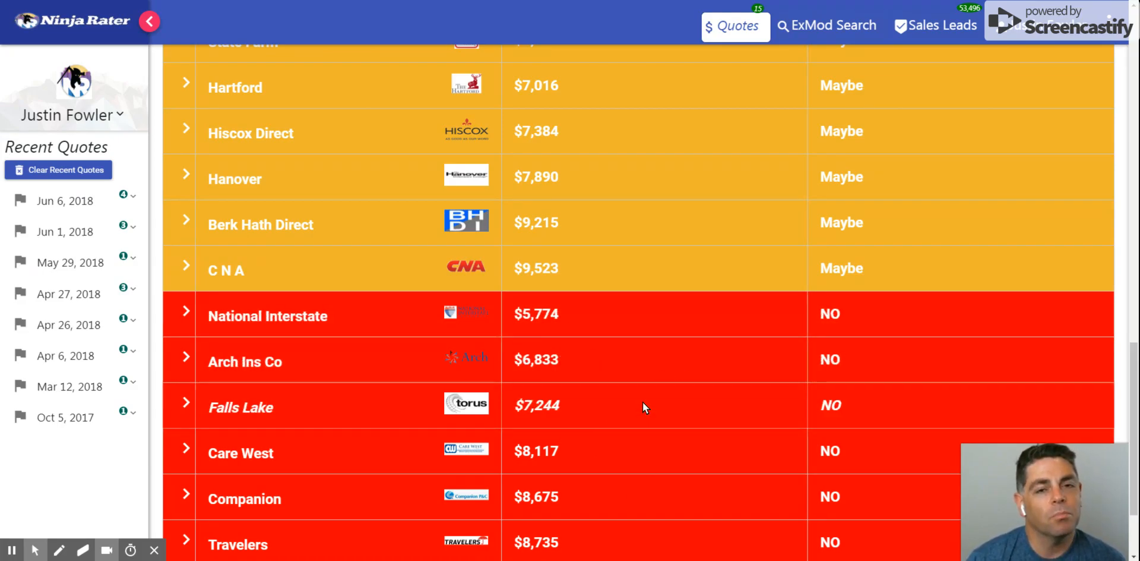
pyautogui.scroll(6, 644, 409)
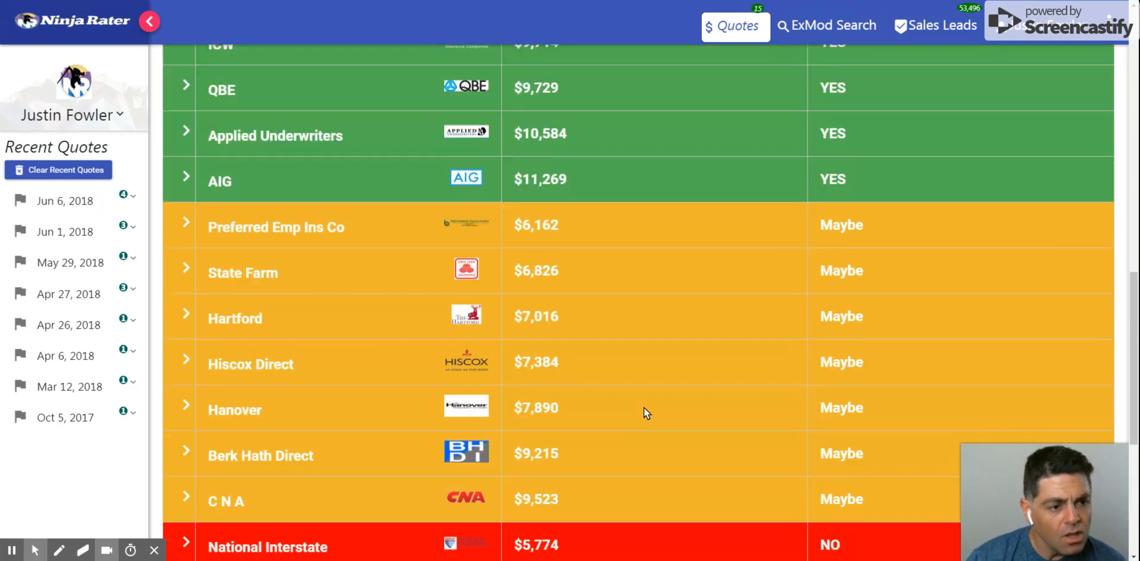
pyautogui.scroll(-3, 644, 407)
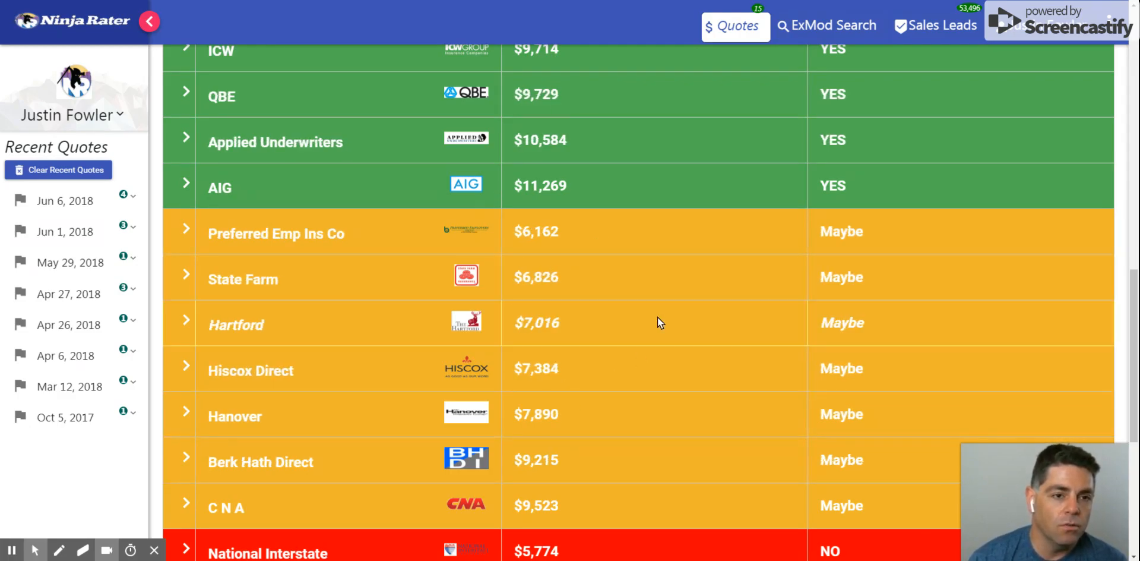
pyautogui.scroll(1, 657, 316)
pyautogui.scroll(3, 686, 302)
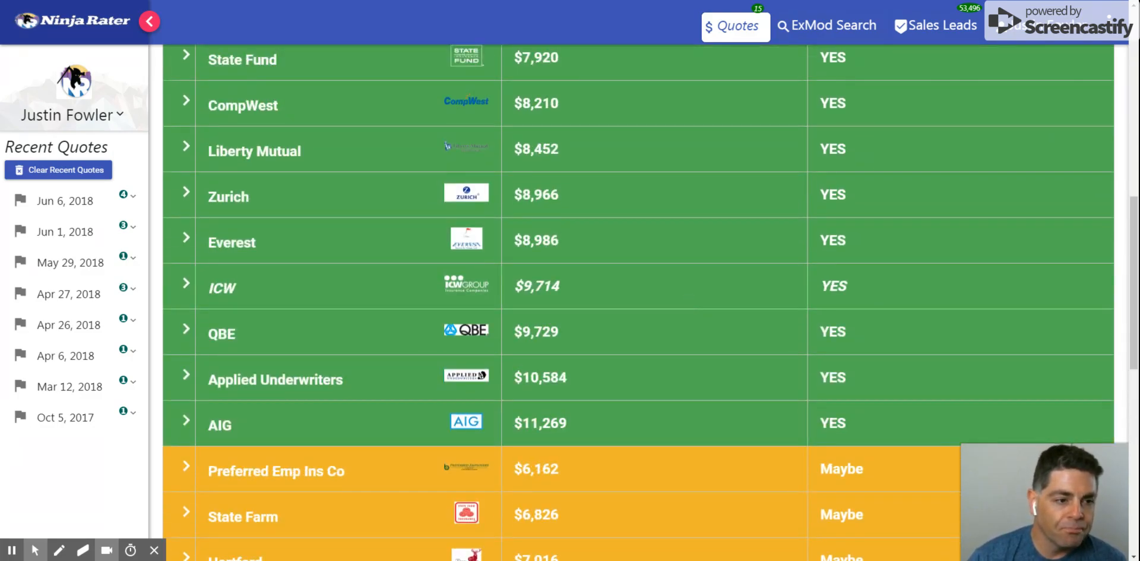
pyautogui.scroll(6, 686, 302)
pyautogui.scroll(1, 686, 301)
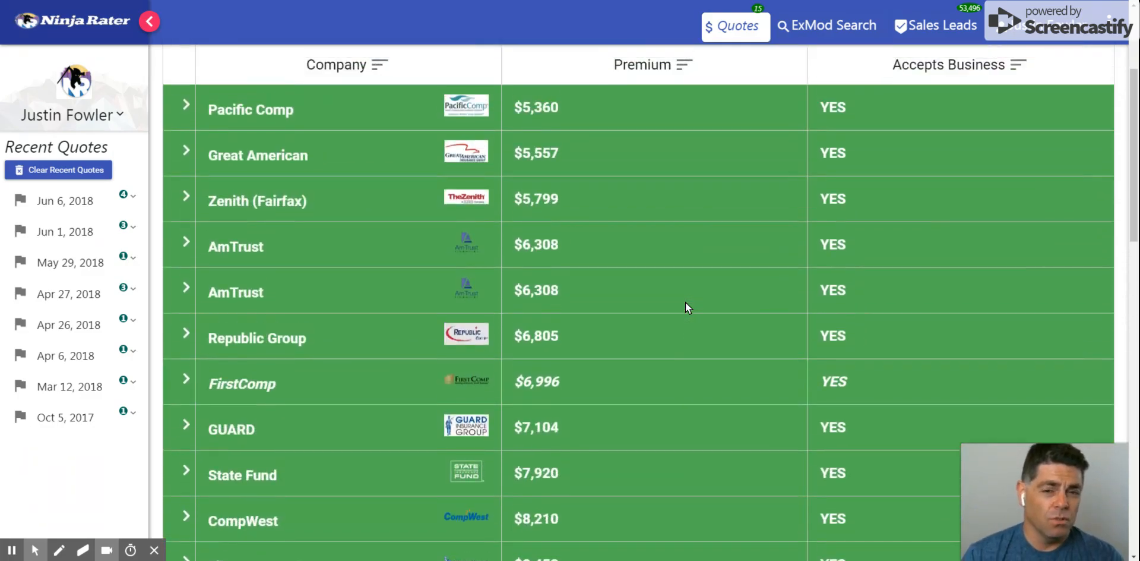
# Compare the premiums of the companies that accept the restaurant business with those marked Maybe in the rates table
pyautogui.scroll(-1, 685, 301)
pyautogui.scroll(1, 686, 302)
pyautogui.scroll(2, 686, 301)
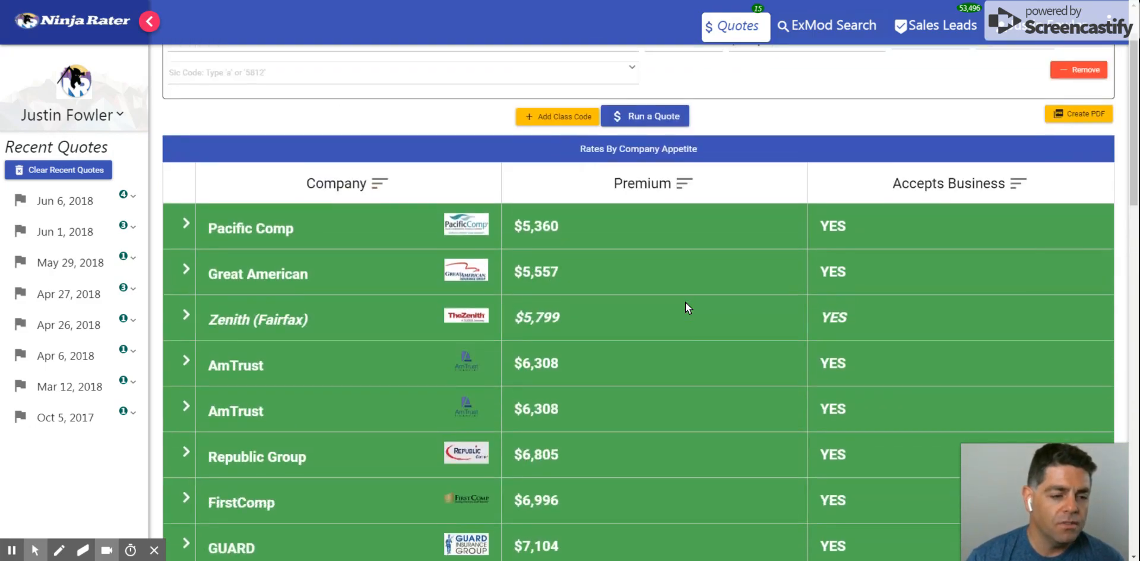
pyautogui.scroll(-2, 612, 221)
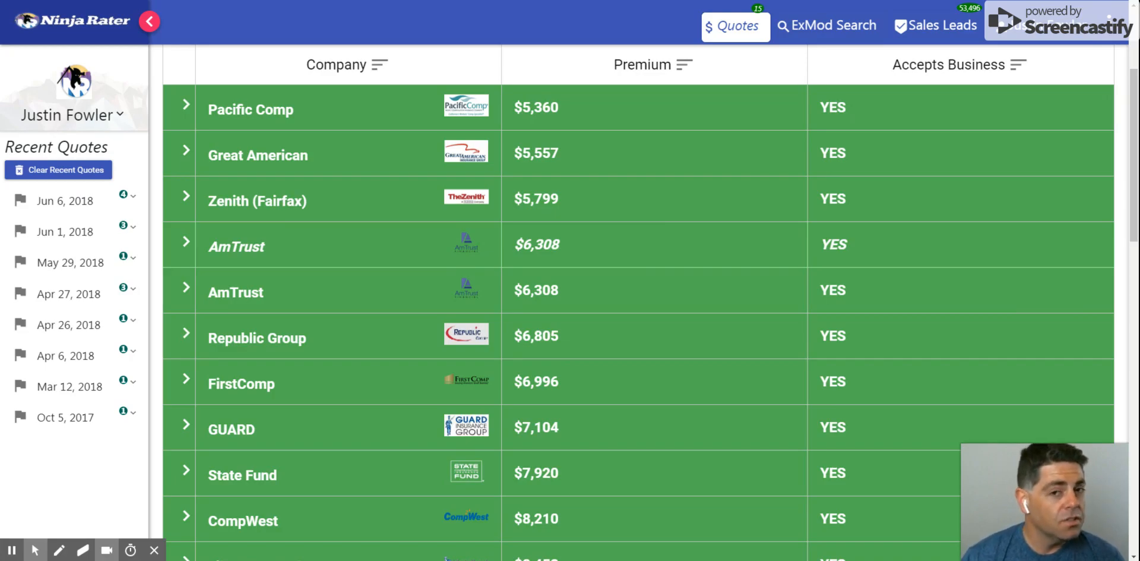
pyautogui.scroll(-9, 616, 309)
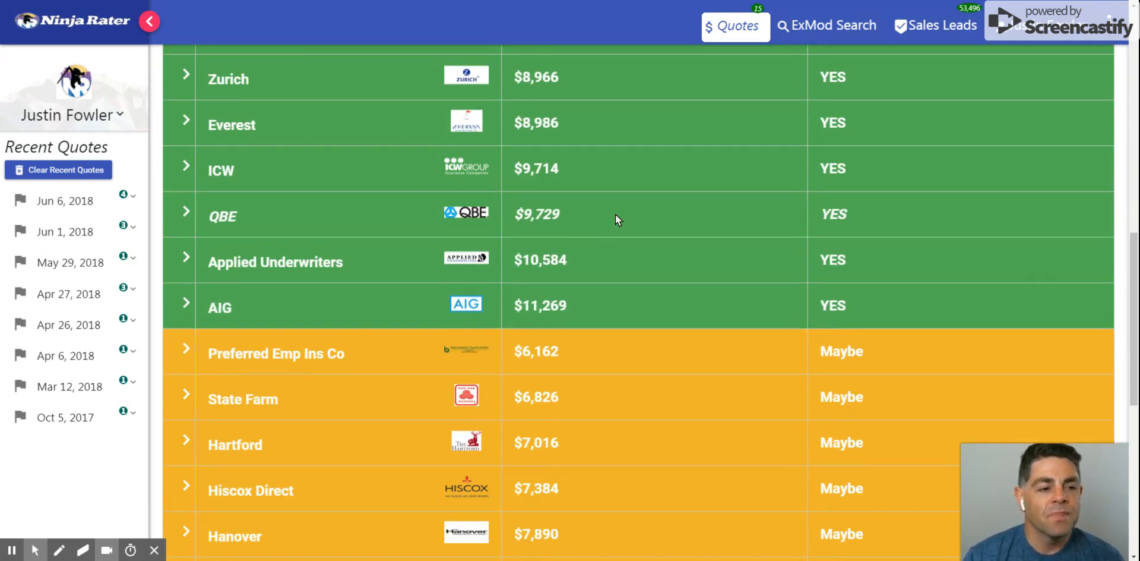
pyautogui.scroll(5, 616, 214)
pyautogui.scroll(5, 615, 214)
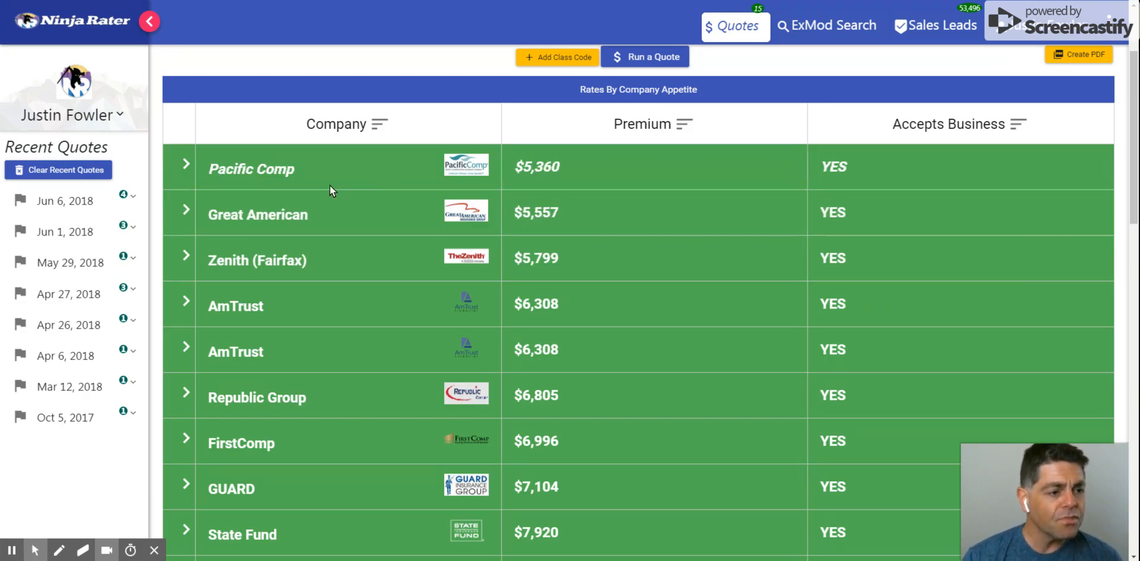
pyautogui.scroll(2, 562, 176)
pyautogui.scroll(-2, 457, 304)
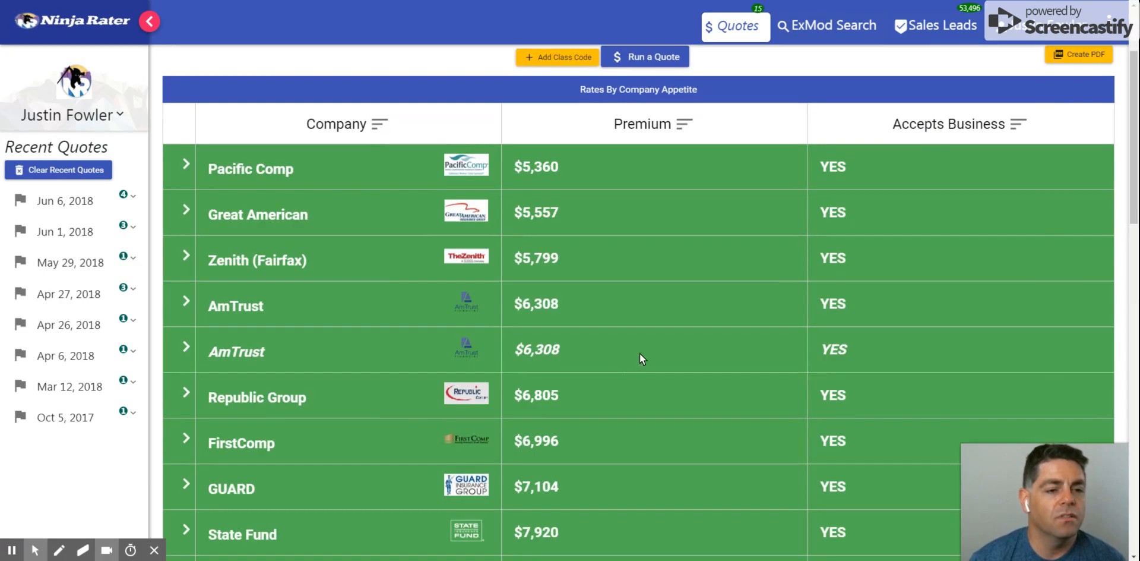
pyautogui.scroll(-3, 679, 378)
pyautogui.scroll(3, 678, 374)
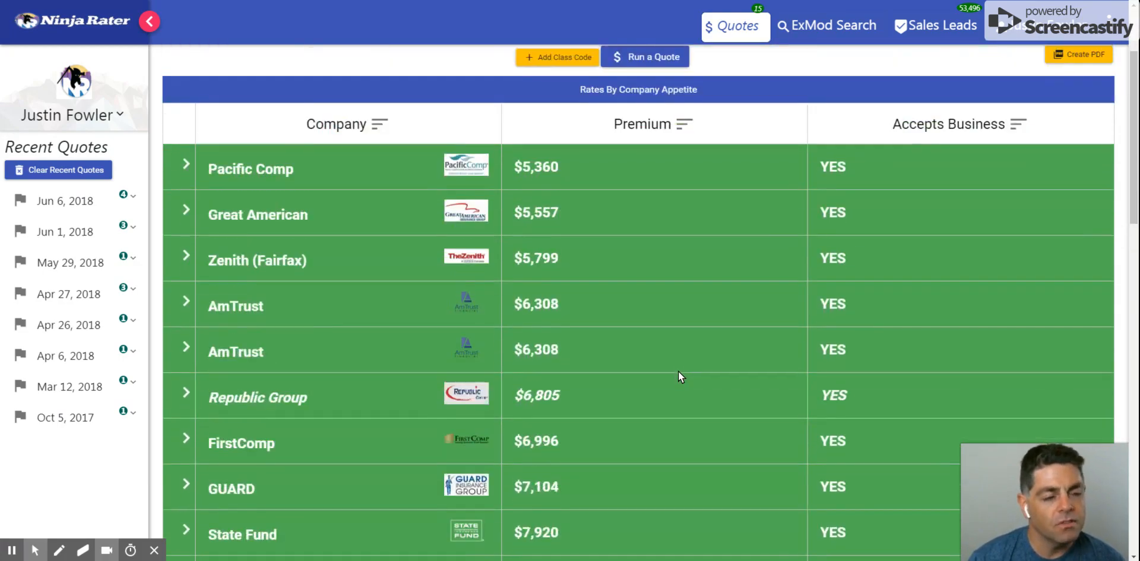
pyautogui.scroll(1, 681, 376)
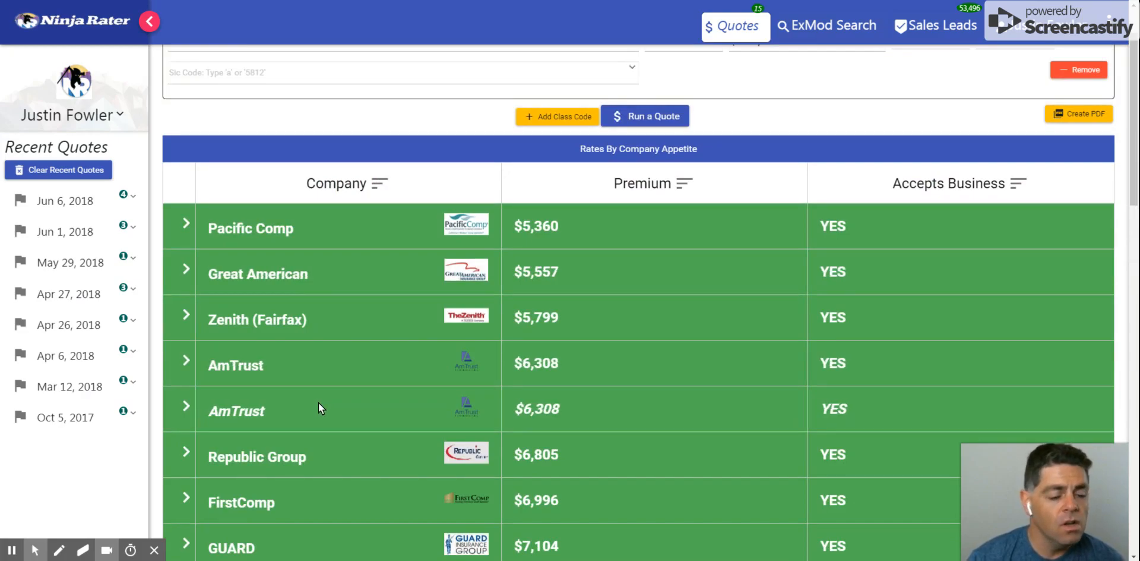
pyautogui.scroll(-2, 309, 372)
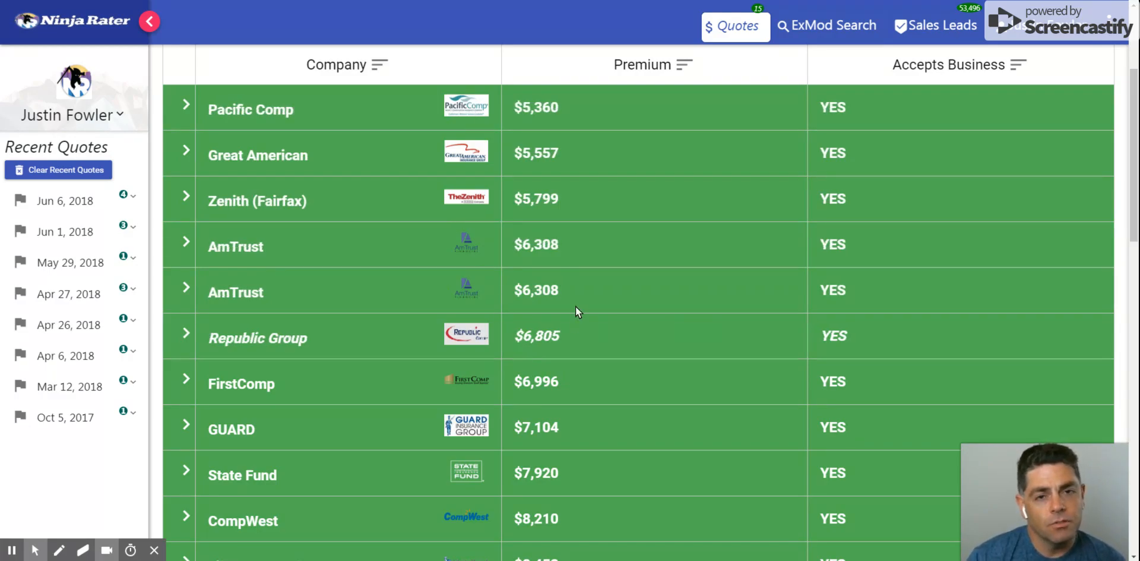
# Check the restaurant quote's policy date, ExMod, class code, payroll and employee entries against the lowest-premium companies
pyautogui.scroll(3, 633, 273)
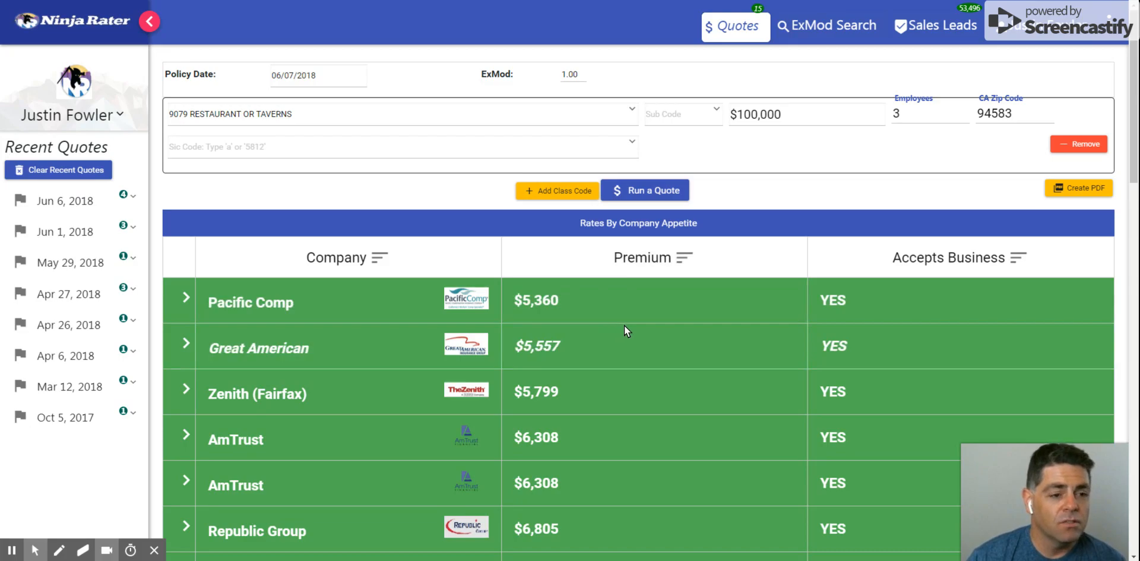
pyautogui.scroll(-1, 625, 326)
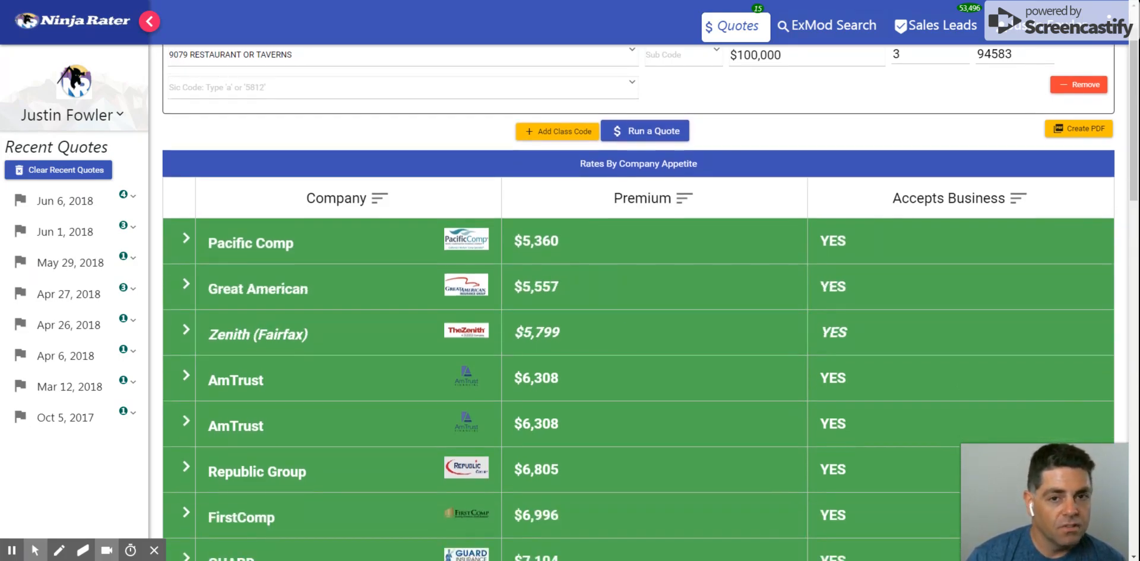
pyautogui.scroll(-1, 625, 326)
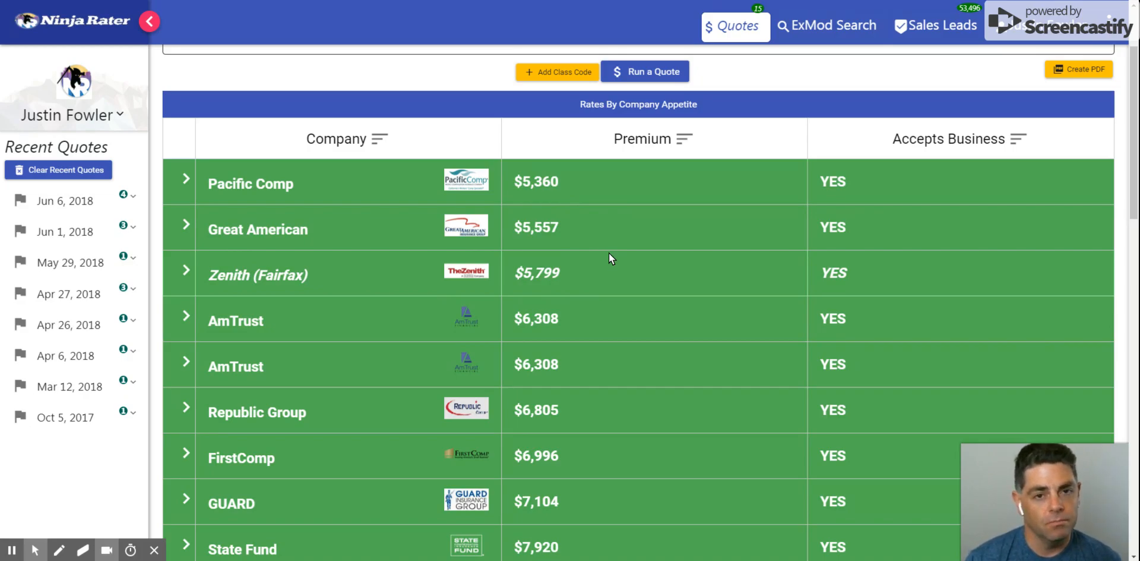
pyautogui.scroll(2, 611, 254)
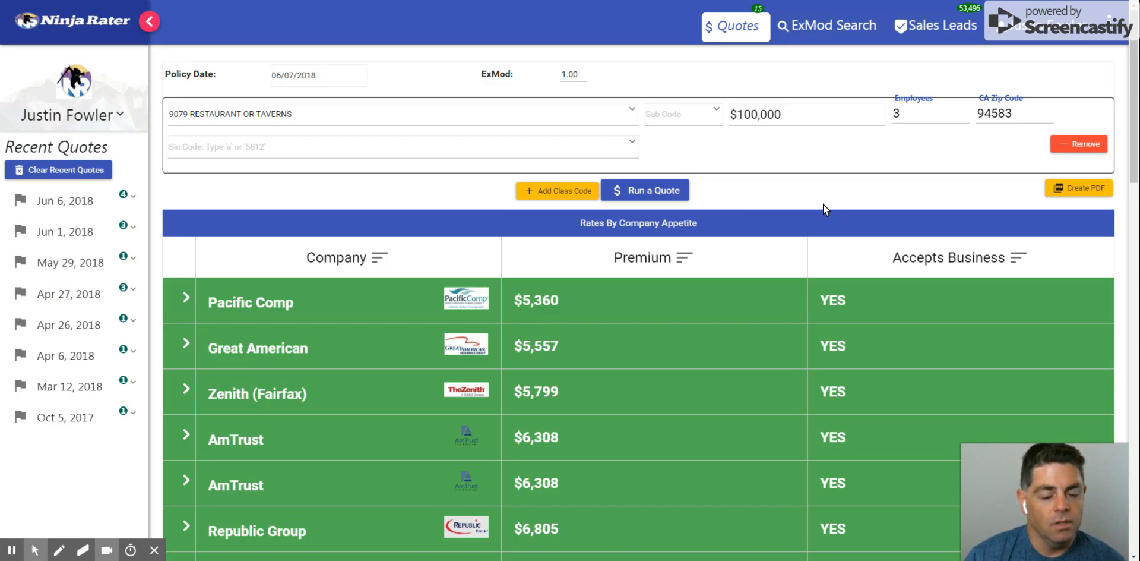
pyautogui.scroll(-1, 824, 204)
pyautogui.scroll(1, 823, 205)
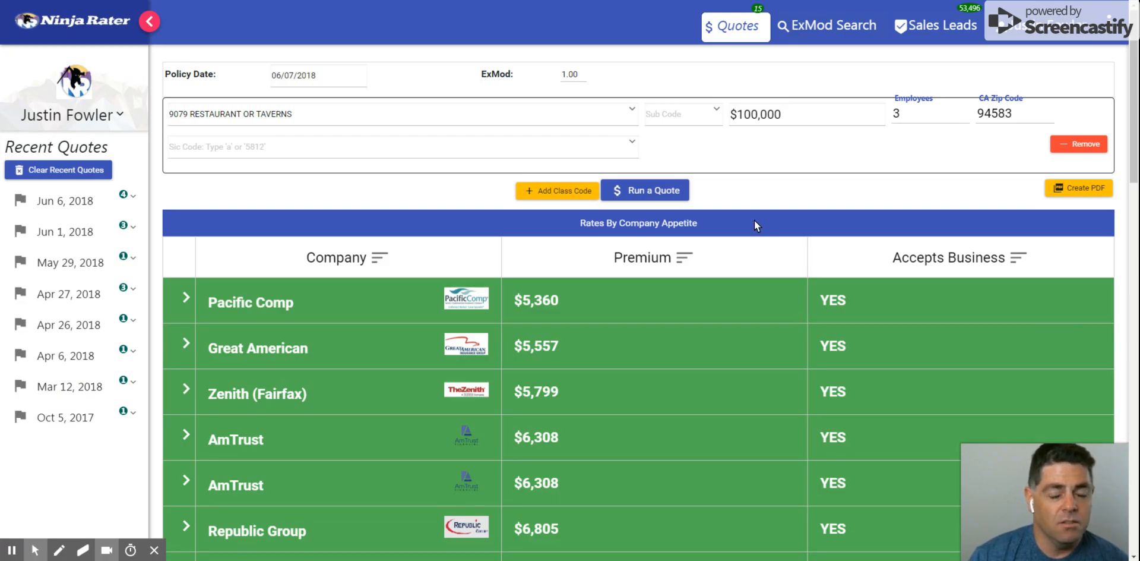
pyautogui.scroll(-2, 667, 265)
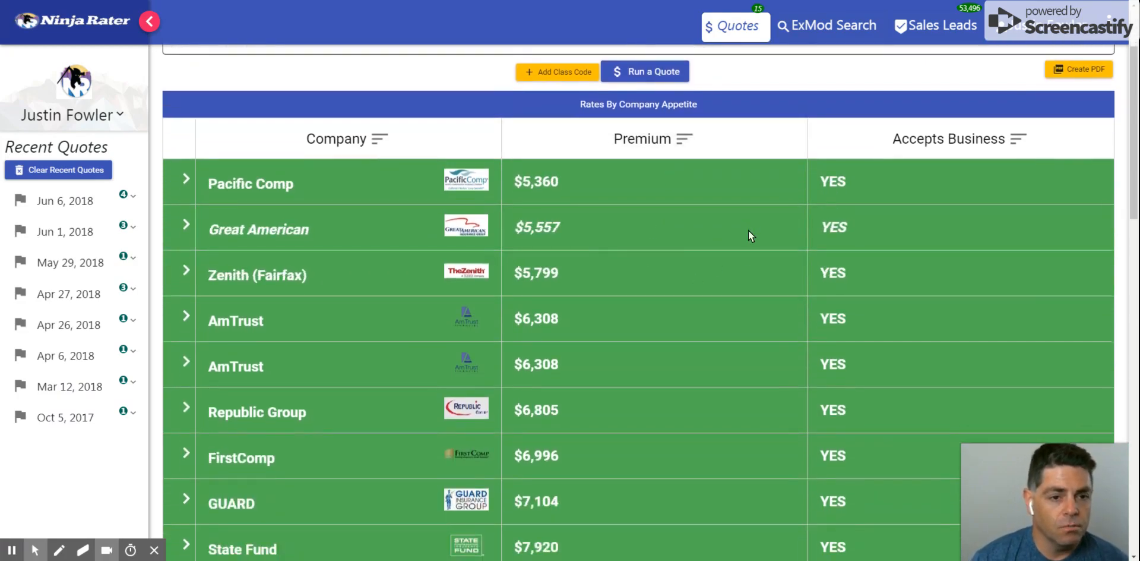
pyautogui.scroll(-2, 495, 163)
pyautogui.scroll(4, 608, 329)
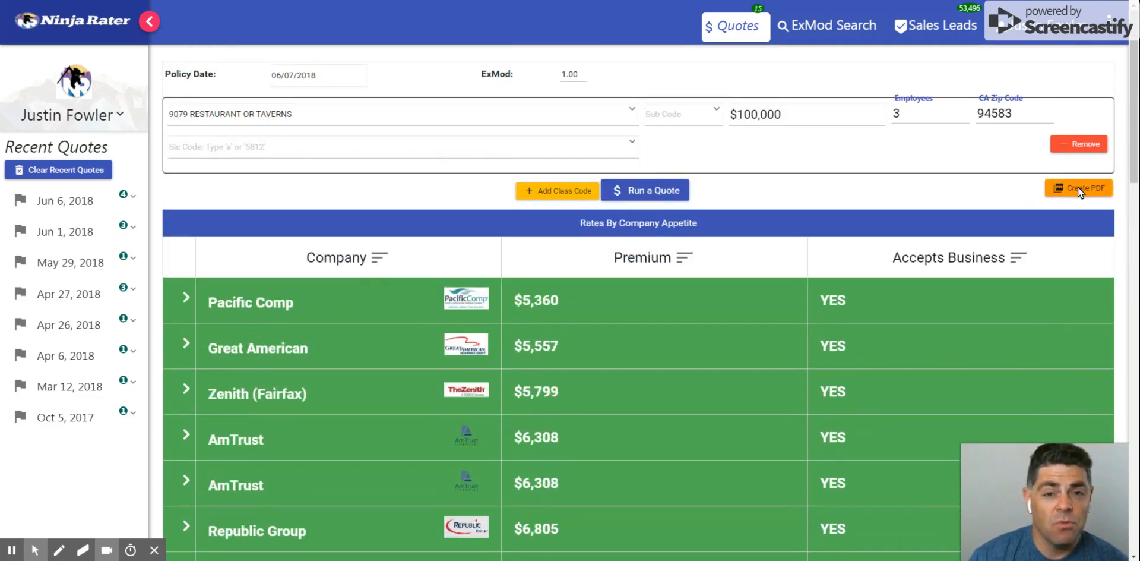